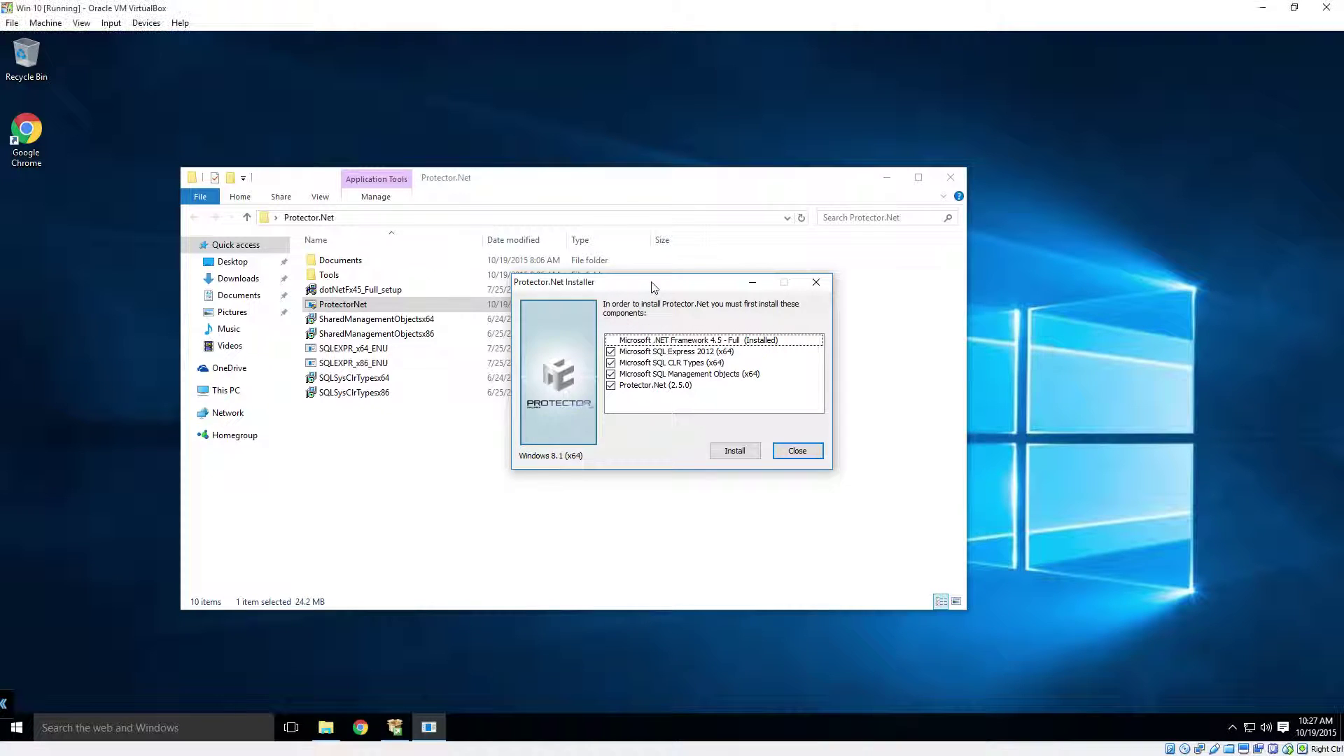
Move the Protector.Net installer window slightly to the left
{"action": "left_click_drag", "start_coordinate": [656, 282], "coordinate": [614, 288]}
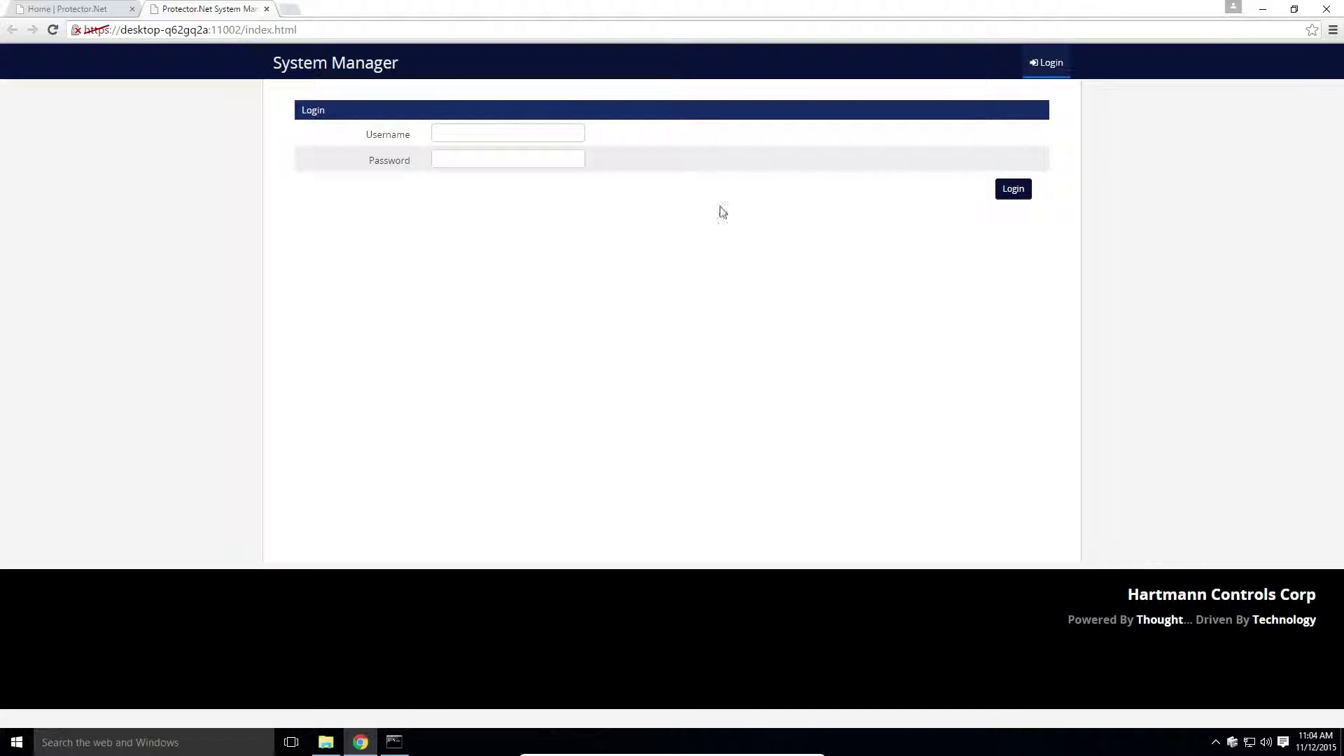
Log in to System Manager with the administrator username and password
{"action": "left_click", "coordinate": [553, 135]}
{"action": "type", "text": "hc"}
{"action": "key", "text": "Tab"}
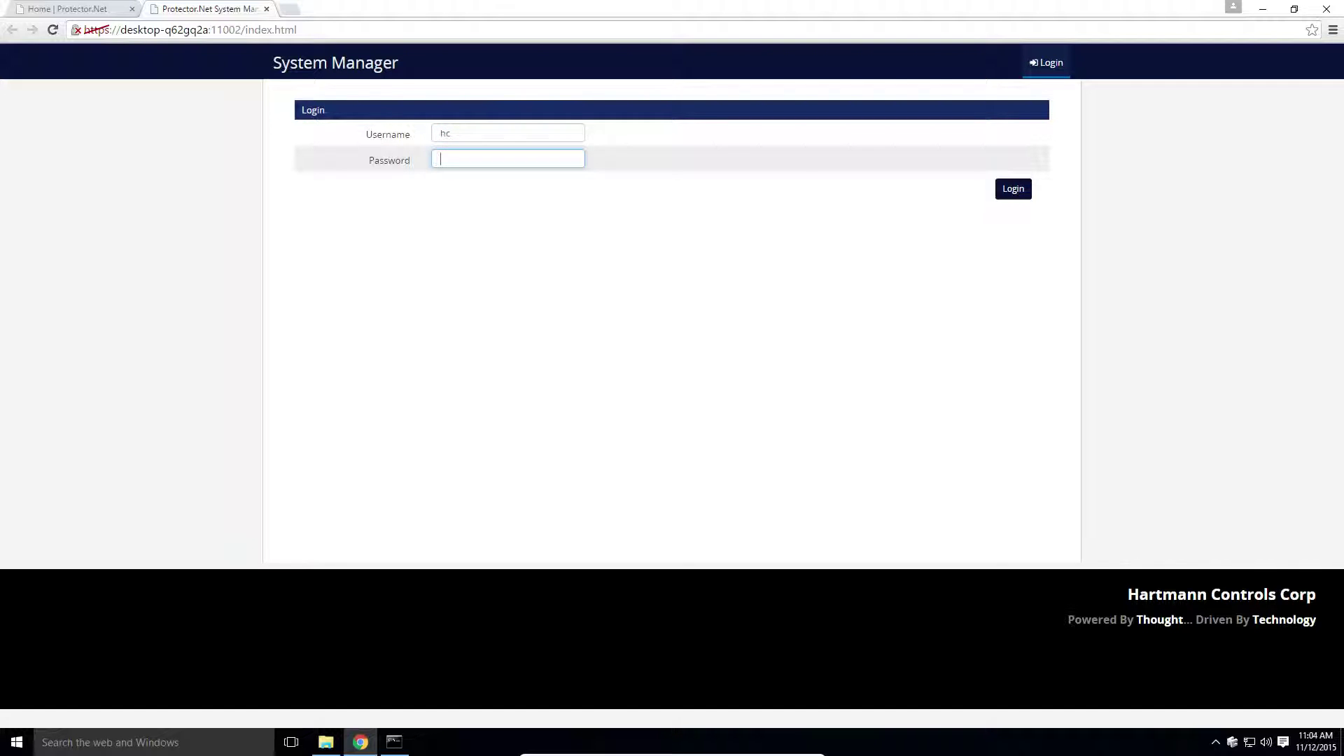
{"action": "type", "text": "********"}
{"action": "left_click", "coordinate": [1013, 189]}
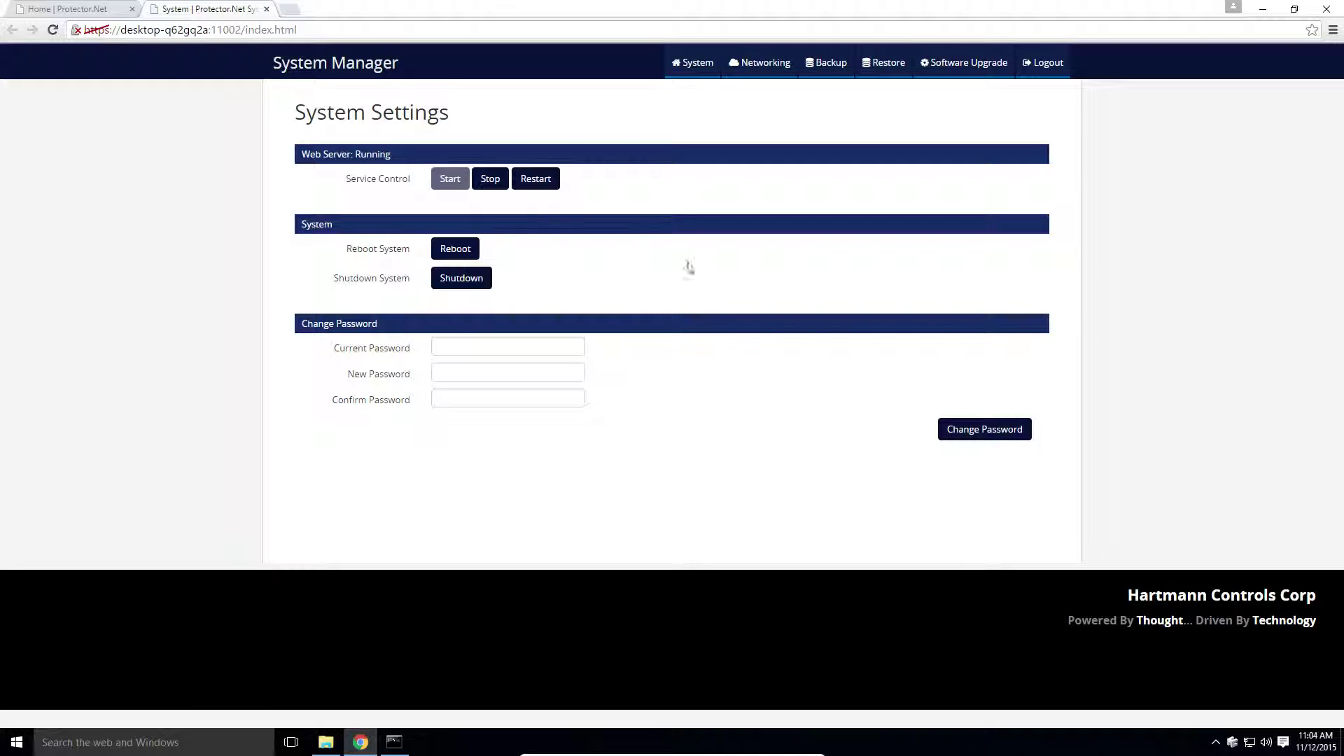
Leave the password fields unchanged and go to the Networking page
{"action": "left_click", "coordinate": [510, 346]}
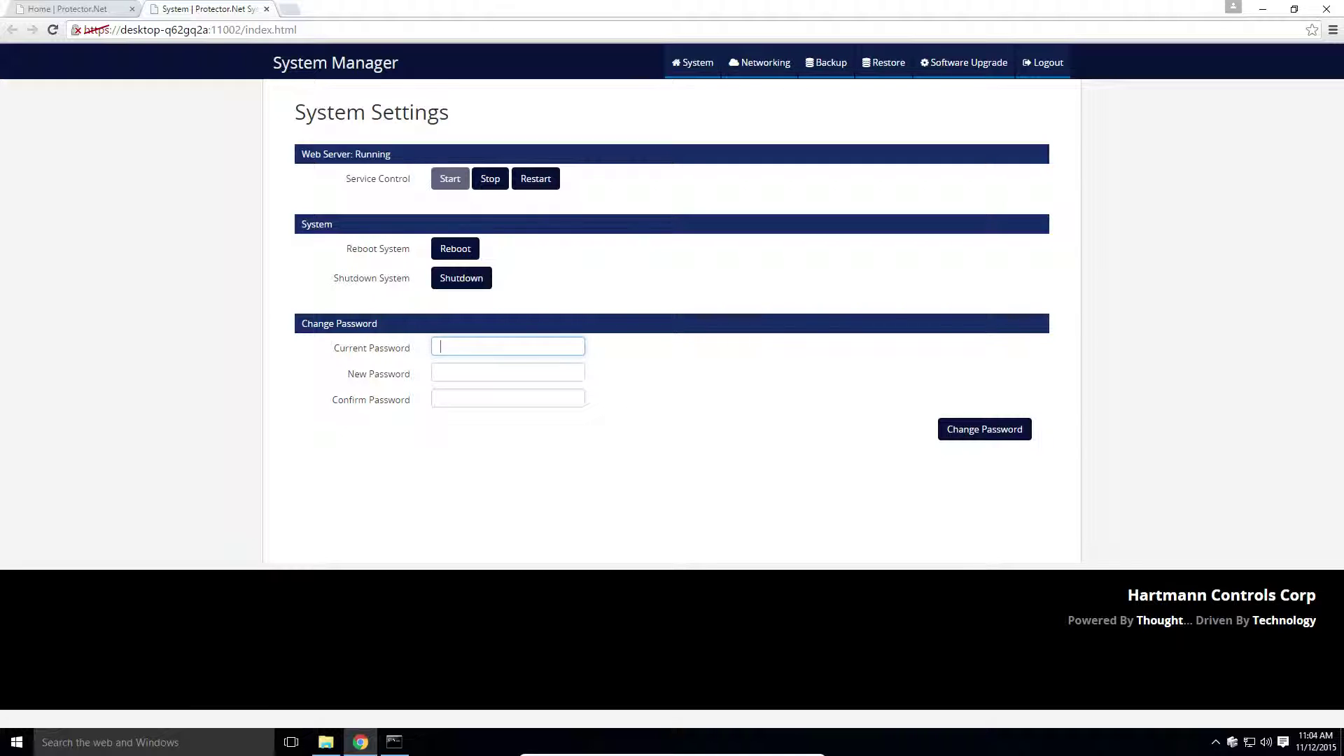
{"action": "key", "text": "Tab"}
{"action": "key", "text": "Tab"}
{"action": "left_click", "coordinate": [509, 346]}
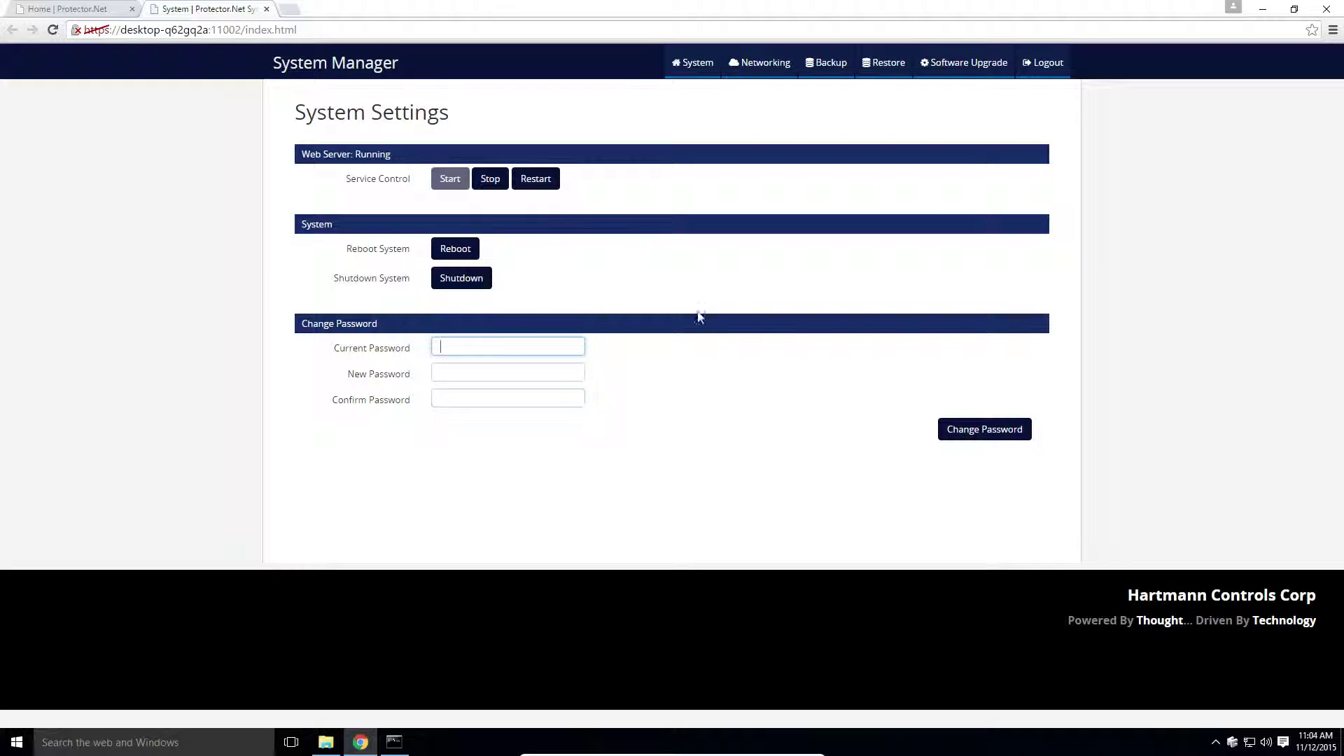
{"action": "left_click", "coordinate": [728, 214]}
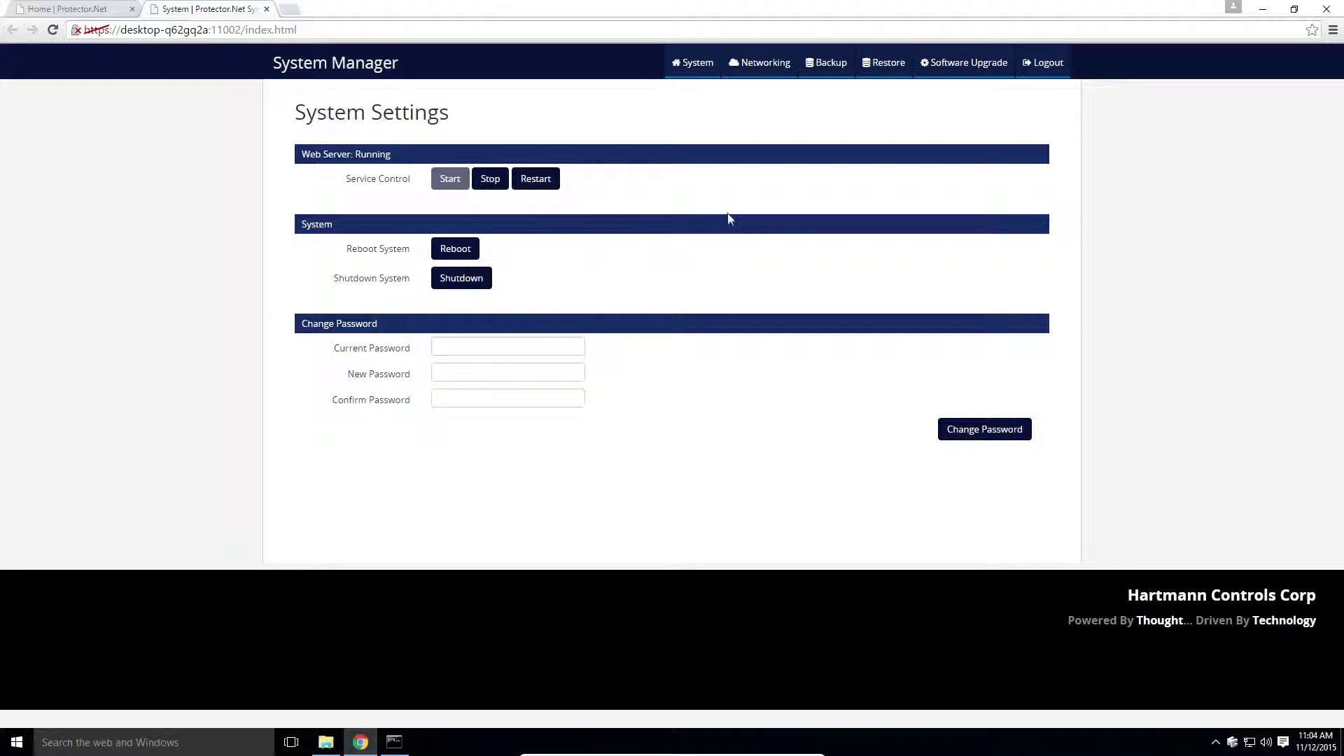
{"action": "left_click", "coordinate": [752, 63]}
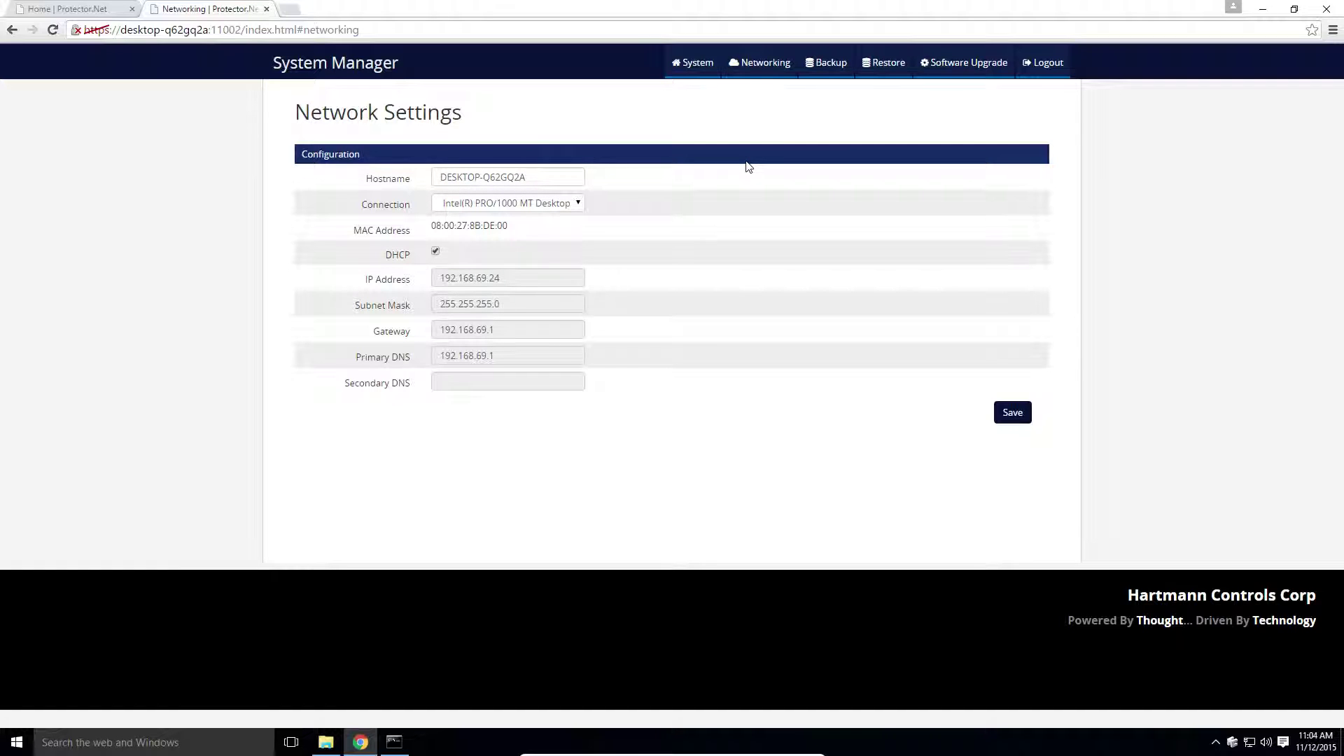
On the Backup page, set Output To to Local Drive
{"action": "left_click", "coordinate": [822, 70]}
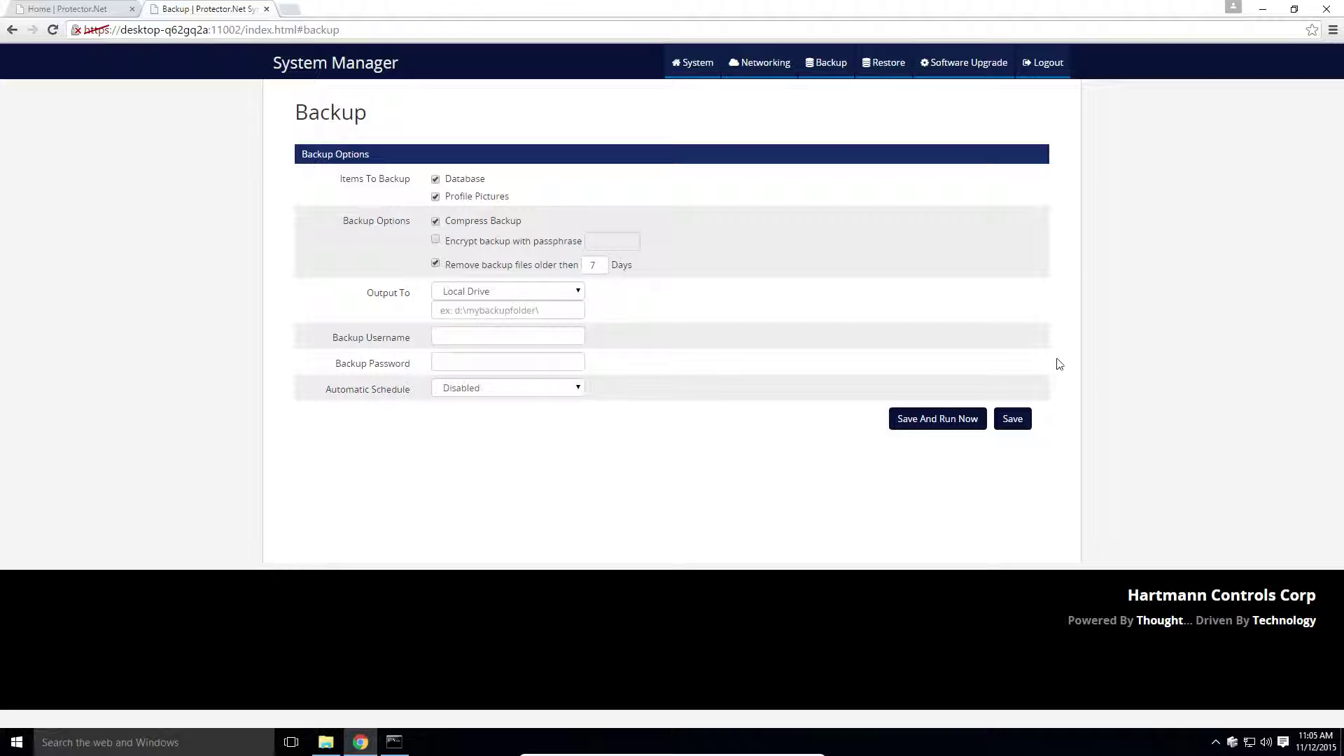
{"action": "left_click", "coordinate": [561, 292]}
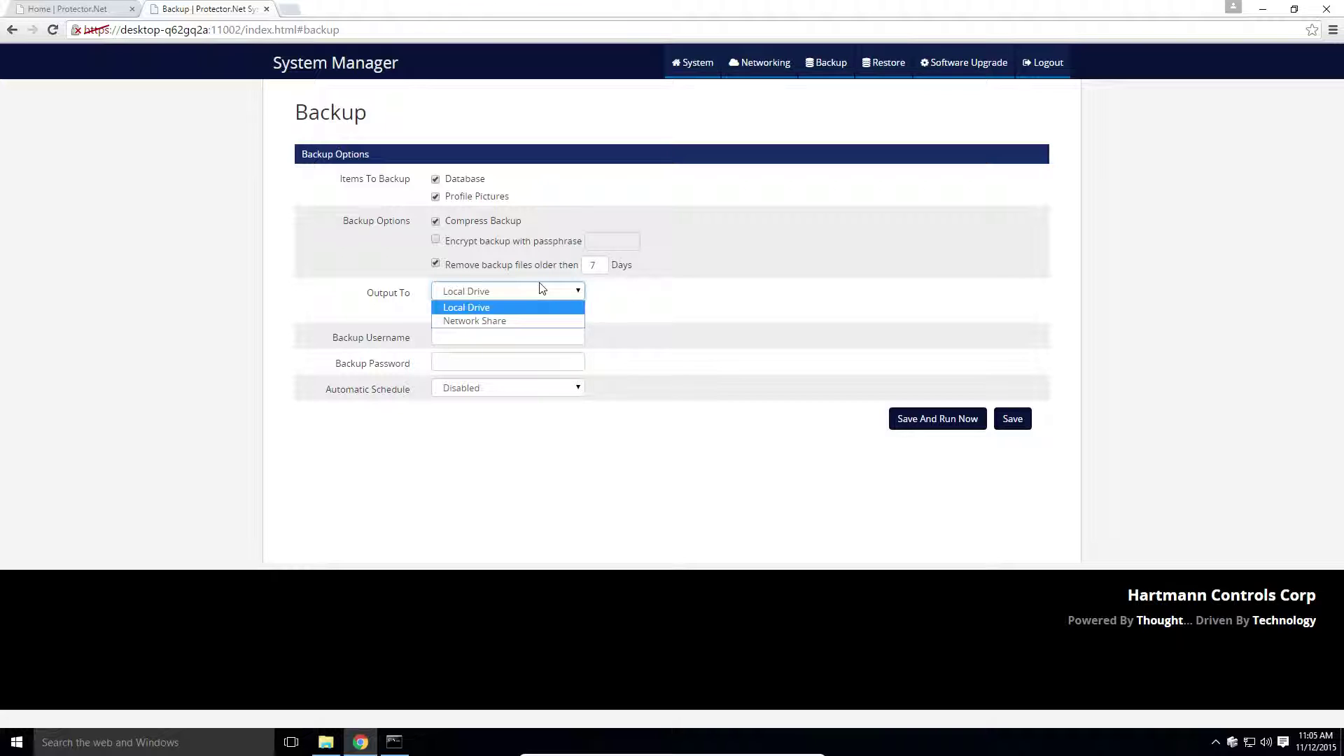
{"action": "left_click", "coordinate": [778, 306]}
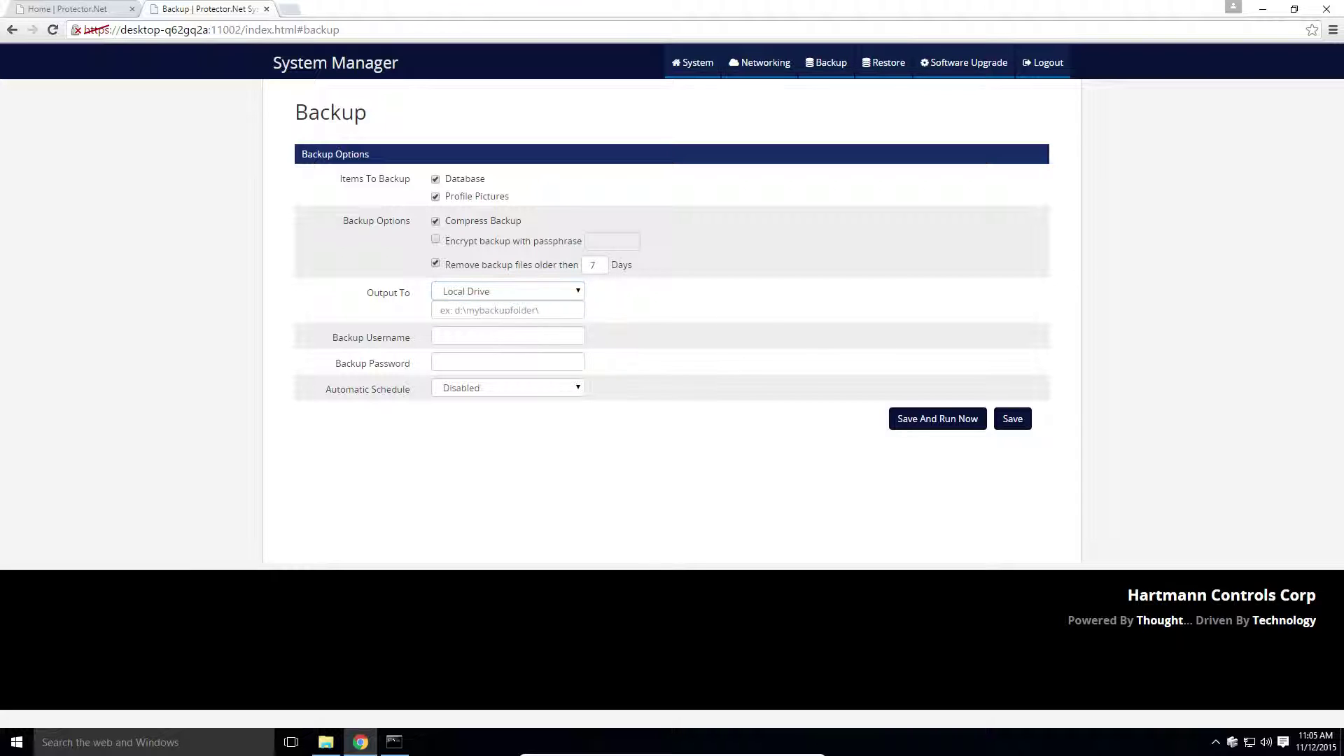
Set the backup folder path to C:\backup, leaving the credentials blank
{"action": "left_click", "coordinate": [478, 314]}
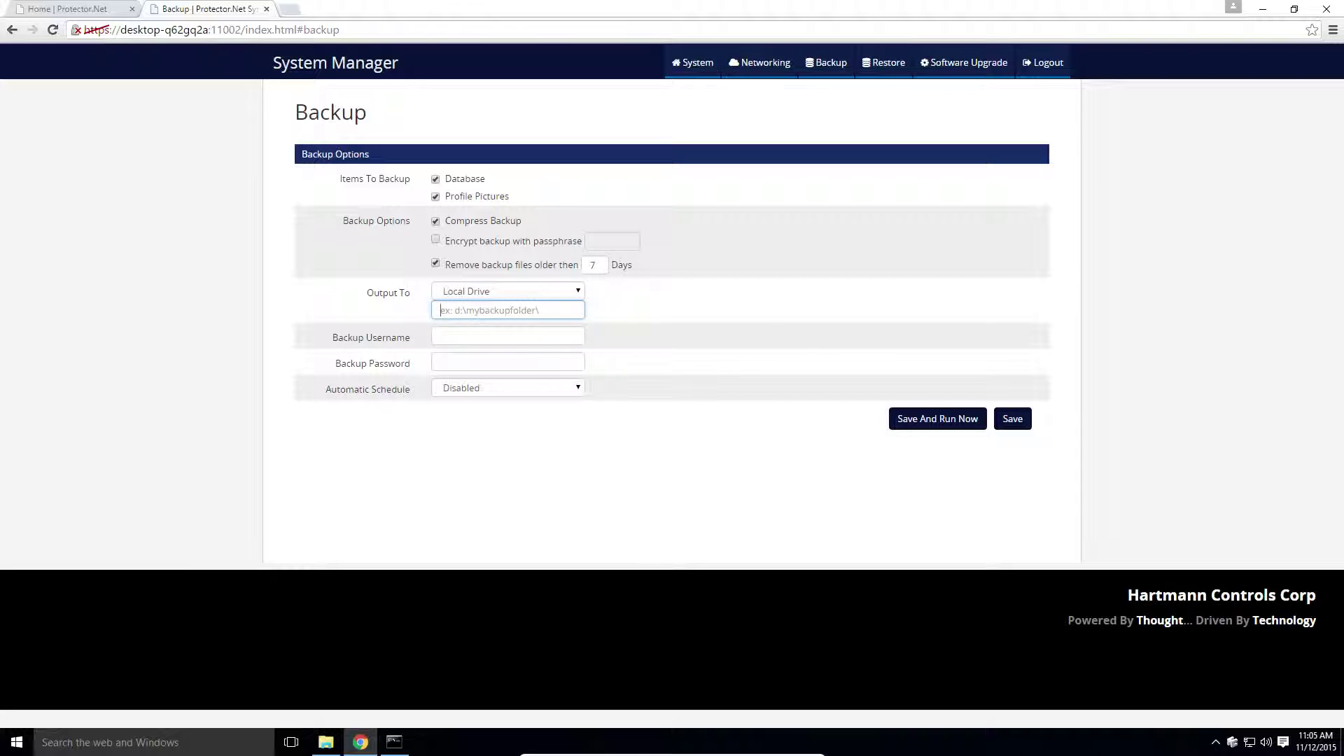
{"action": "type", "text": "C:\\backup"}
{"action": "key", "text": "Tab"}
{"action": "key", "text": "Tab"}
{"action": "key", "text": "shift+Tab"}
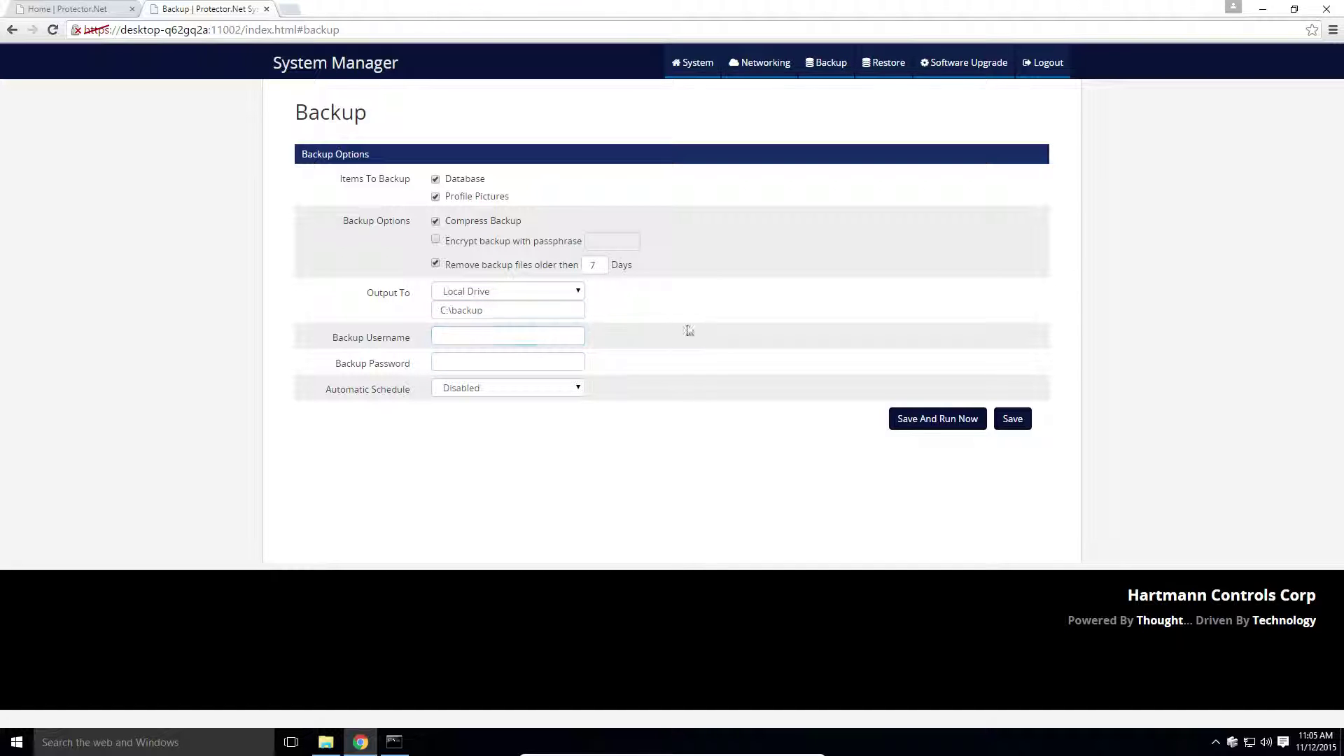
{"action": "key", "text": "Tab"}
{"action": "key", "text": "shift+Tab"}
{"action": "key", "text": "Tab"}
{"action": "key", "text": "Tab"}
Set the automatic backup schedule to Daily at 12:00 AM
{"action": "left_click", "coordinate": [556, 393]}
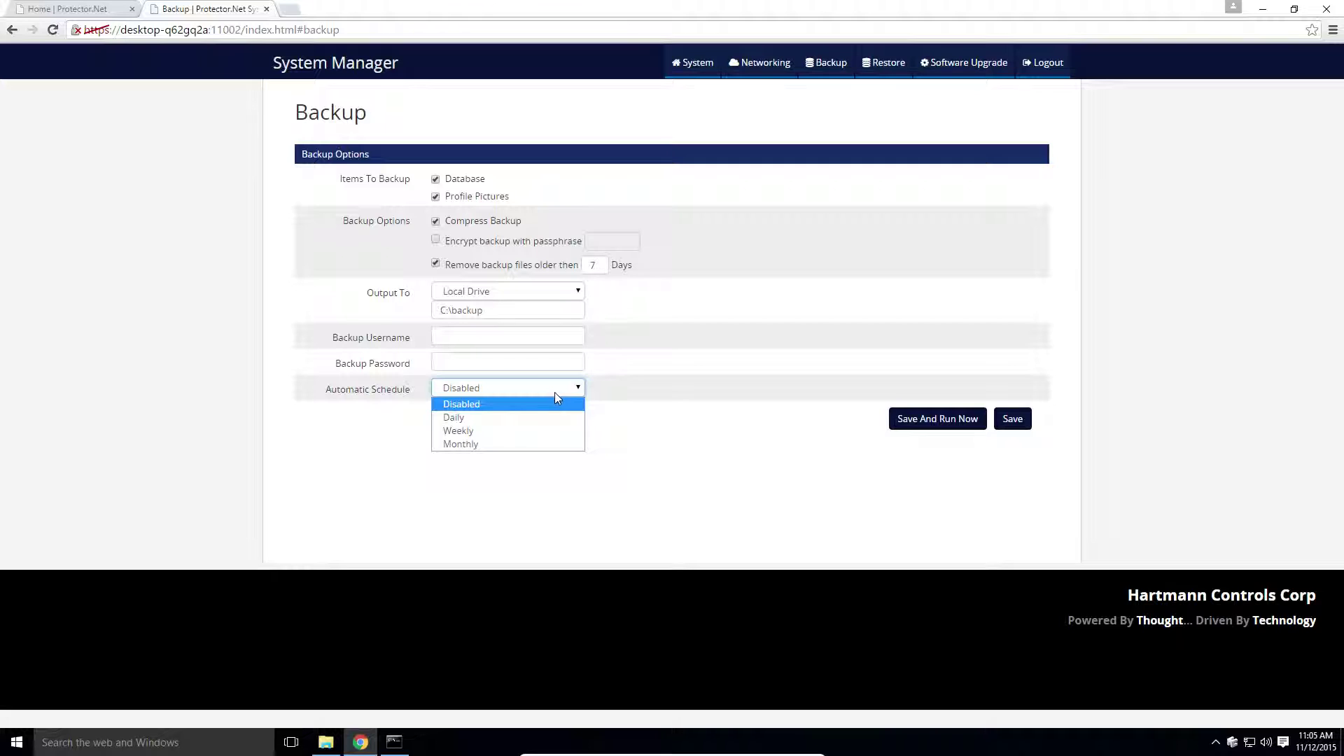
{"action": "left_click", "coordinate": [516, 417]}
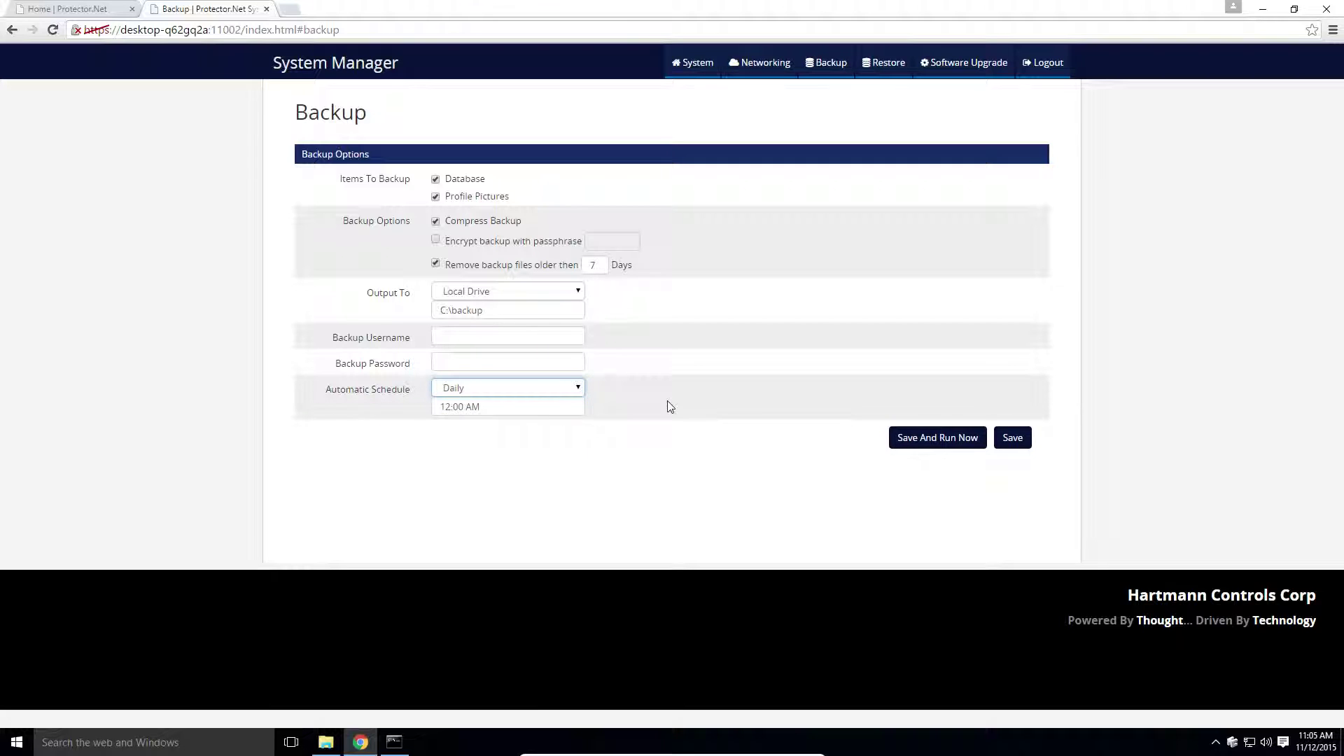
{"action": "left_click", "coordinate": [759, 405]}
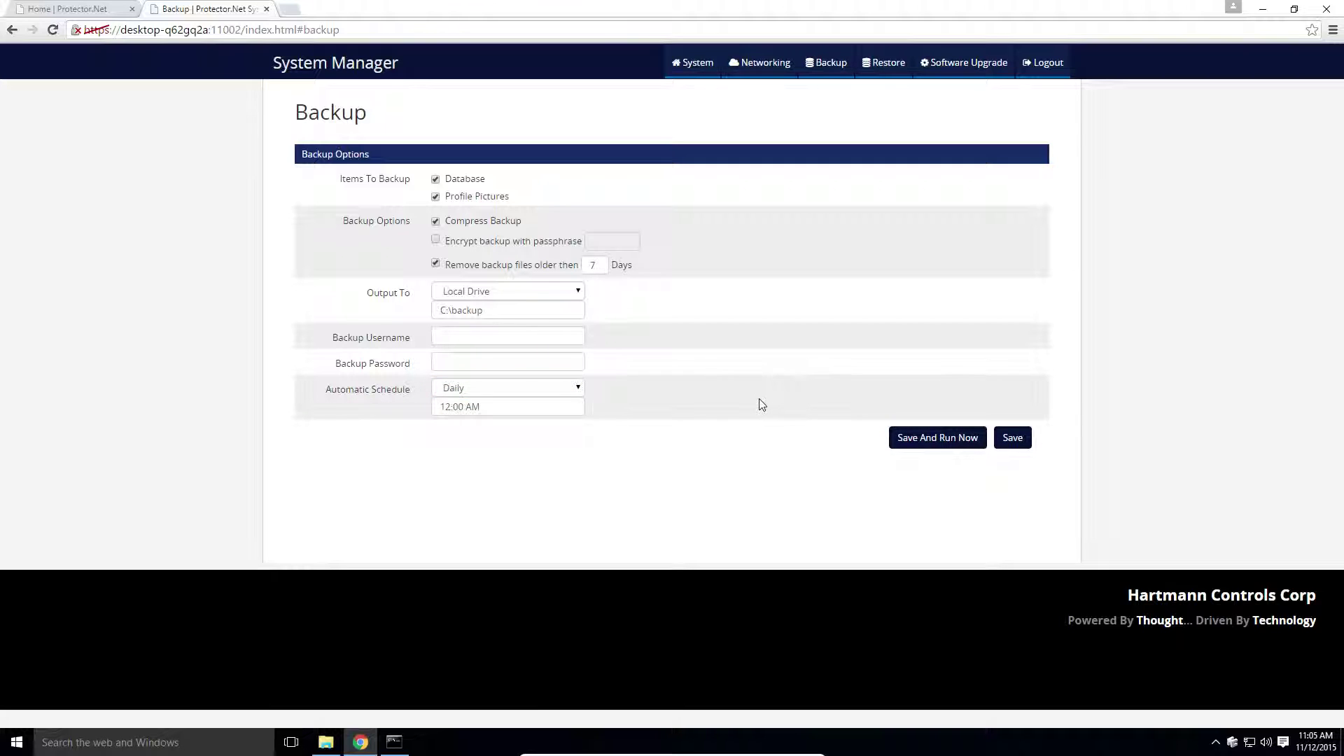
Save the settings, run a backup now, and verify the new .prbak file in C:\backup
{"action": "left_click", "coordinate": [918, 441]}
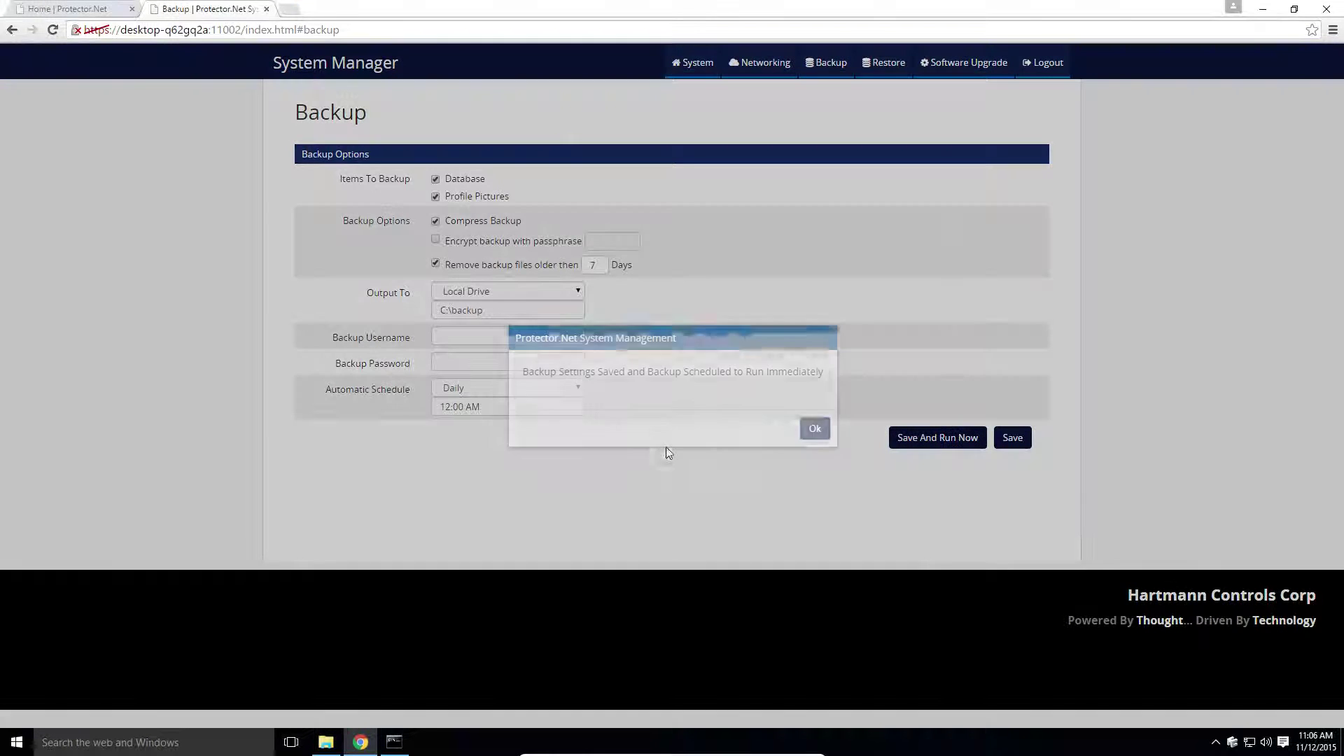
{"action": "left_click", "coordinate": [815, 430]}
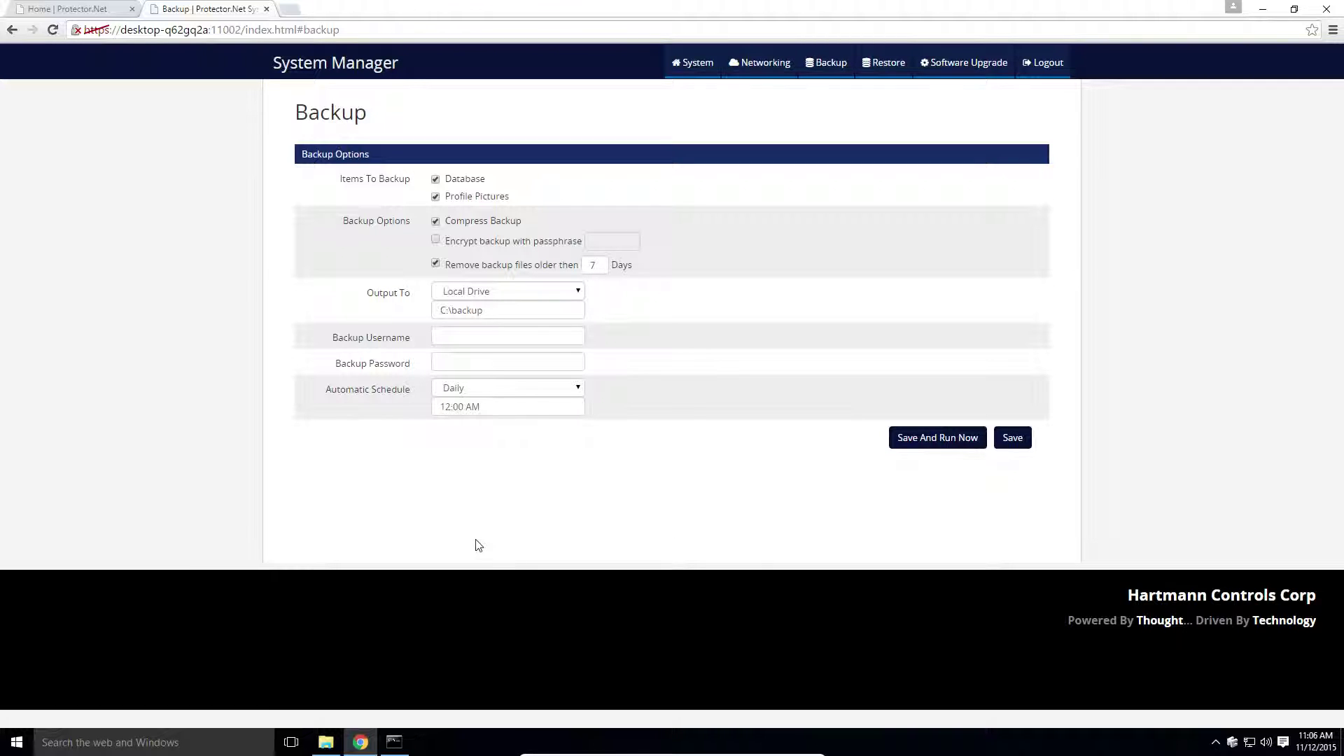
{"action": "left_click", "coordinate": [325, 743]}
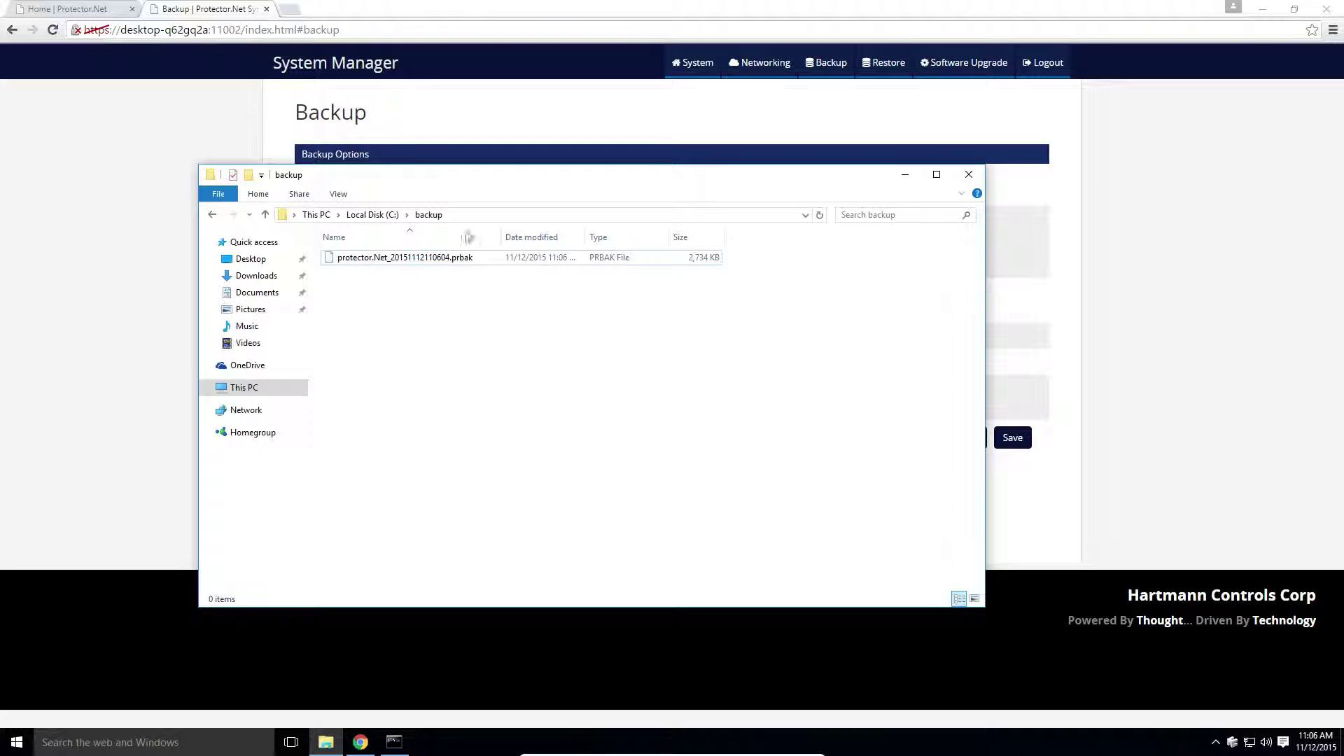
{"action": "left_click", "coordinate": [465, 257]}
{"action": "left_click", "coordinate": [540, 365]}
{"action": "left_click", "coordinate": [1069, 406]}
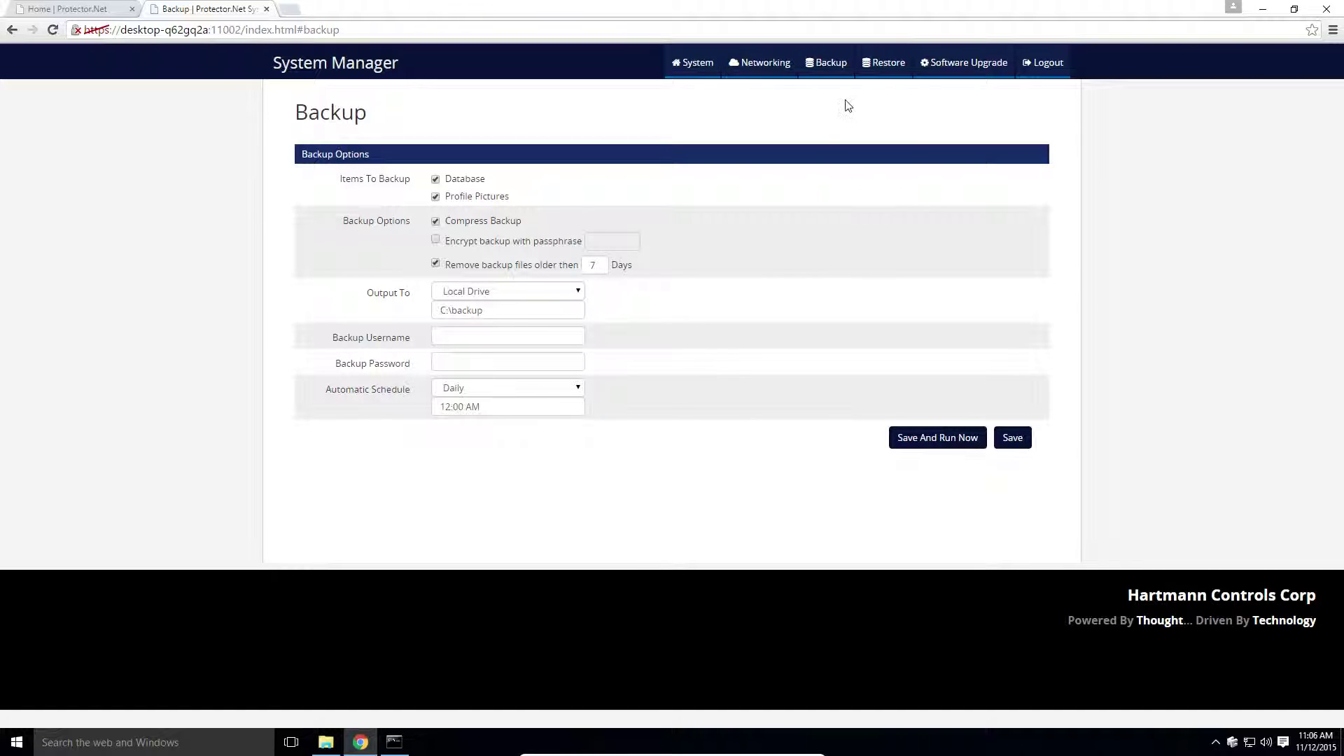
Restore from protector.Net_20151112110604.prbak chosen from C:\backup on the Restore page
{"action": "left_click", "coordinate": [883, 68]}
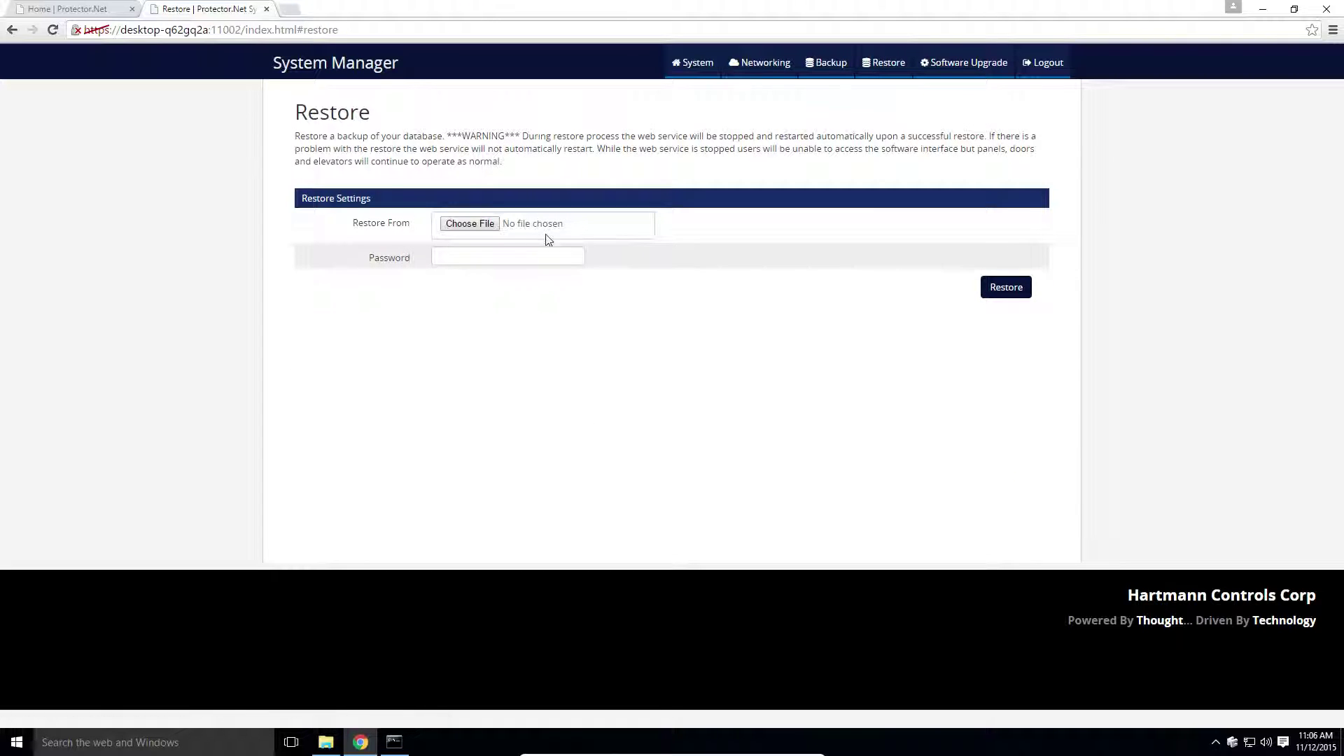
{"action": "left_click", "coordinate": [477, 224]}
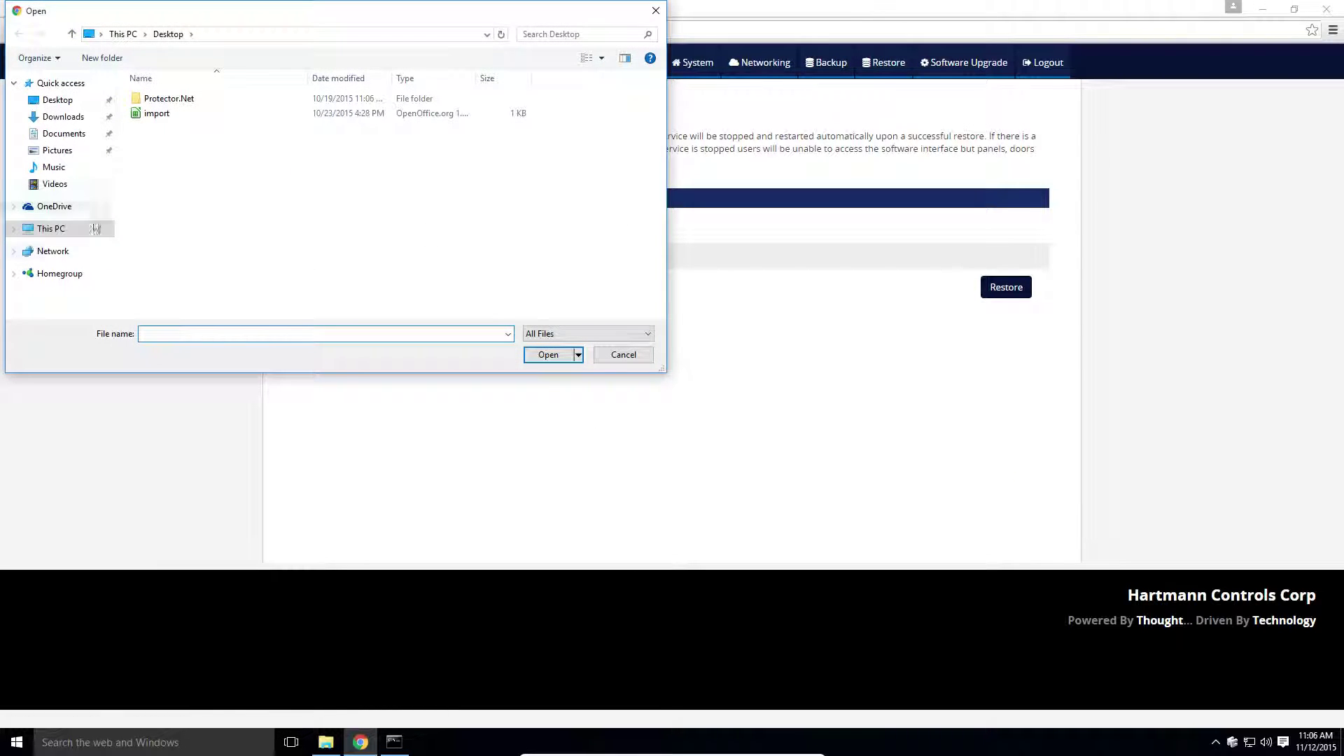
{"action": "left_click", "coordinate": [51, 230]}
{"action": "double_click", "coordinate": [200, 242]}
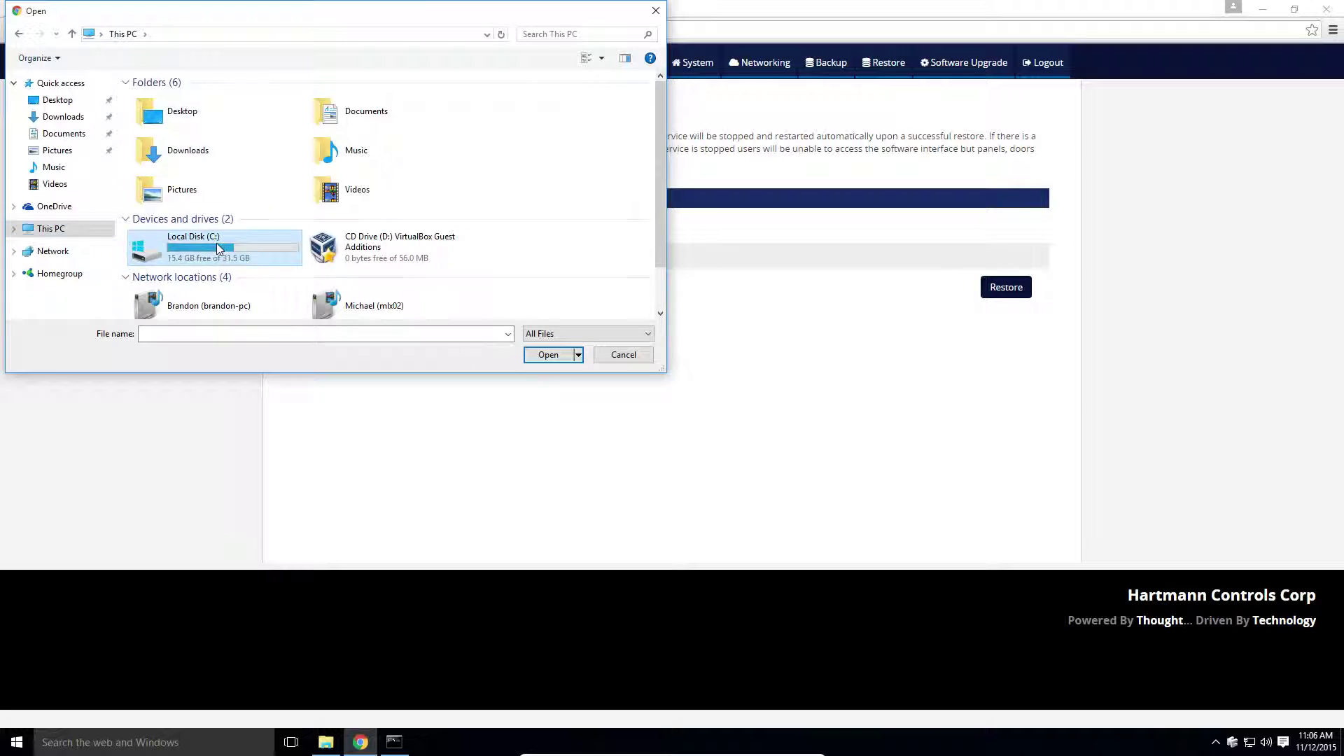
{"action": "double_click", "coordinate": [158, 99]}
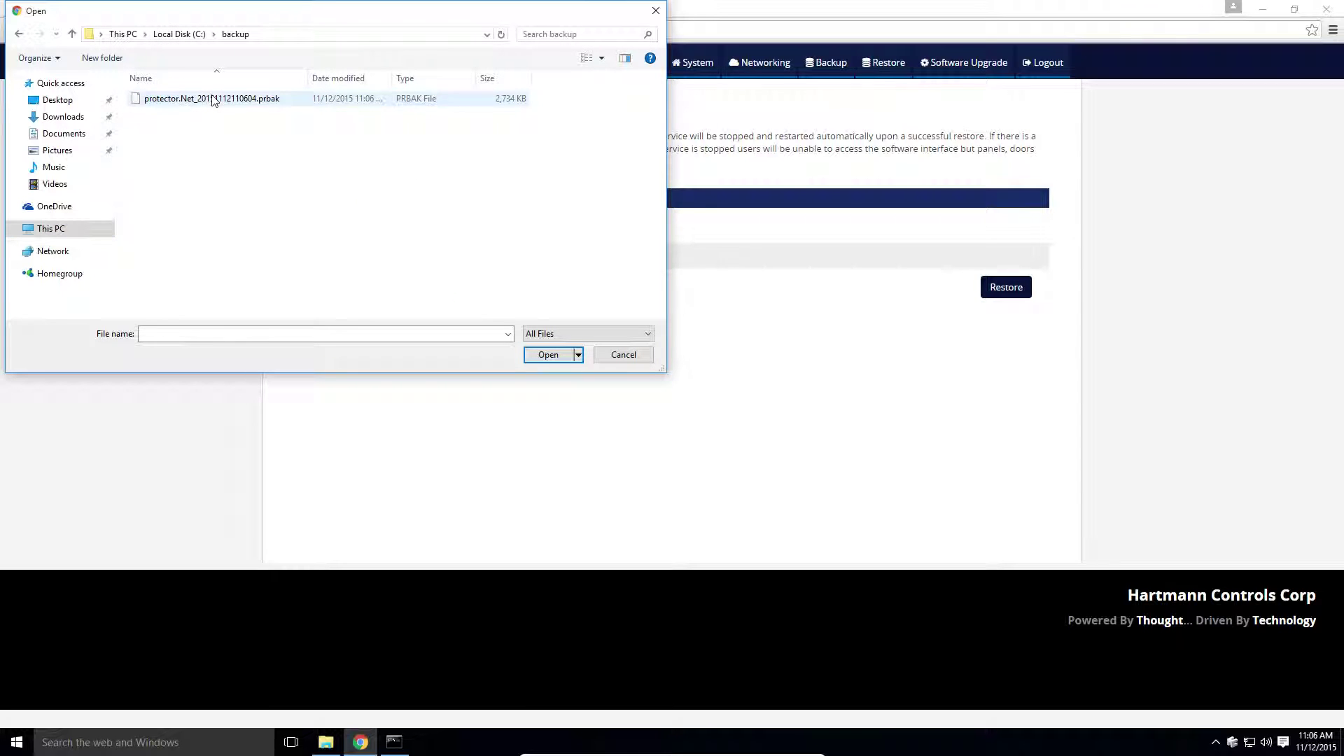
{"action": "double_click", "coordinate": [214, 99]}
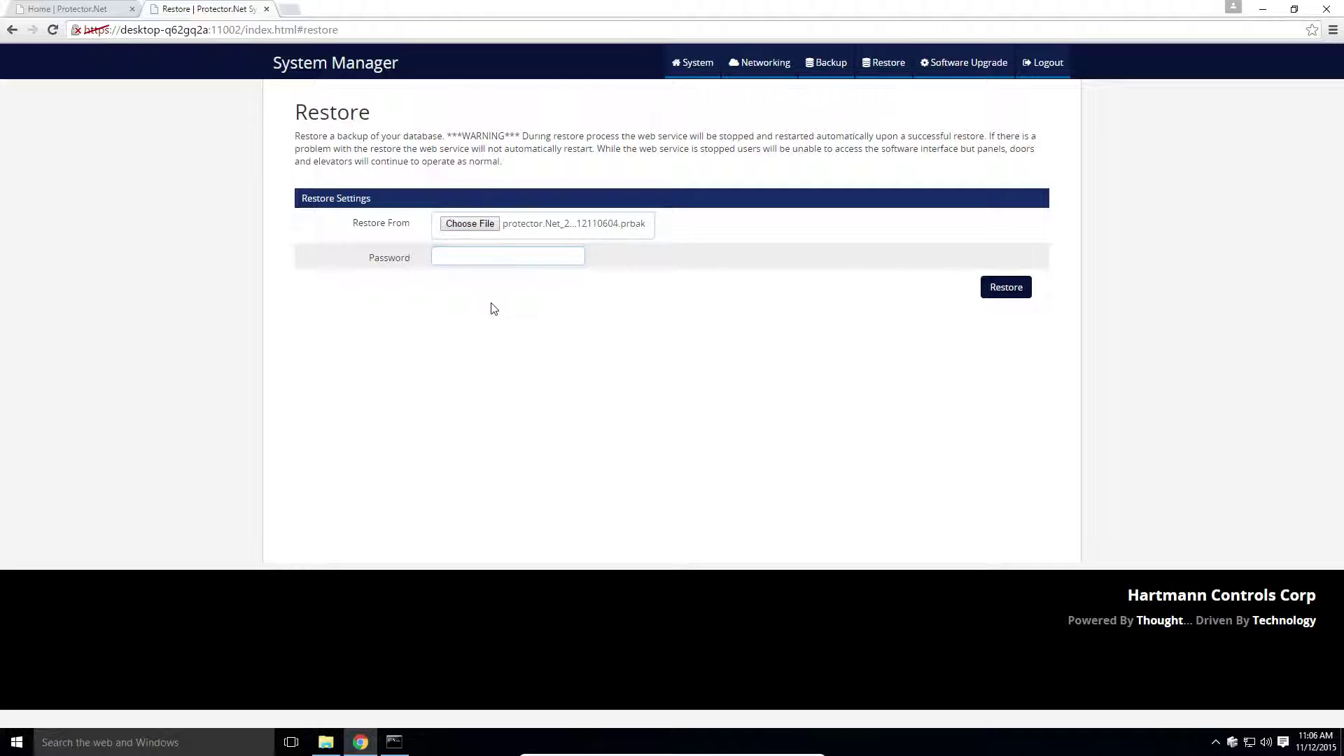
{"action": "left_click", "coordinate": [1005, 294]}
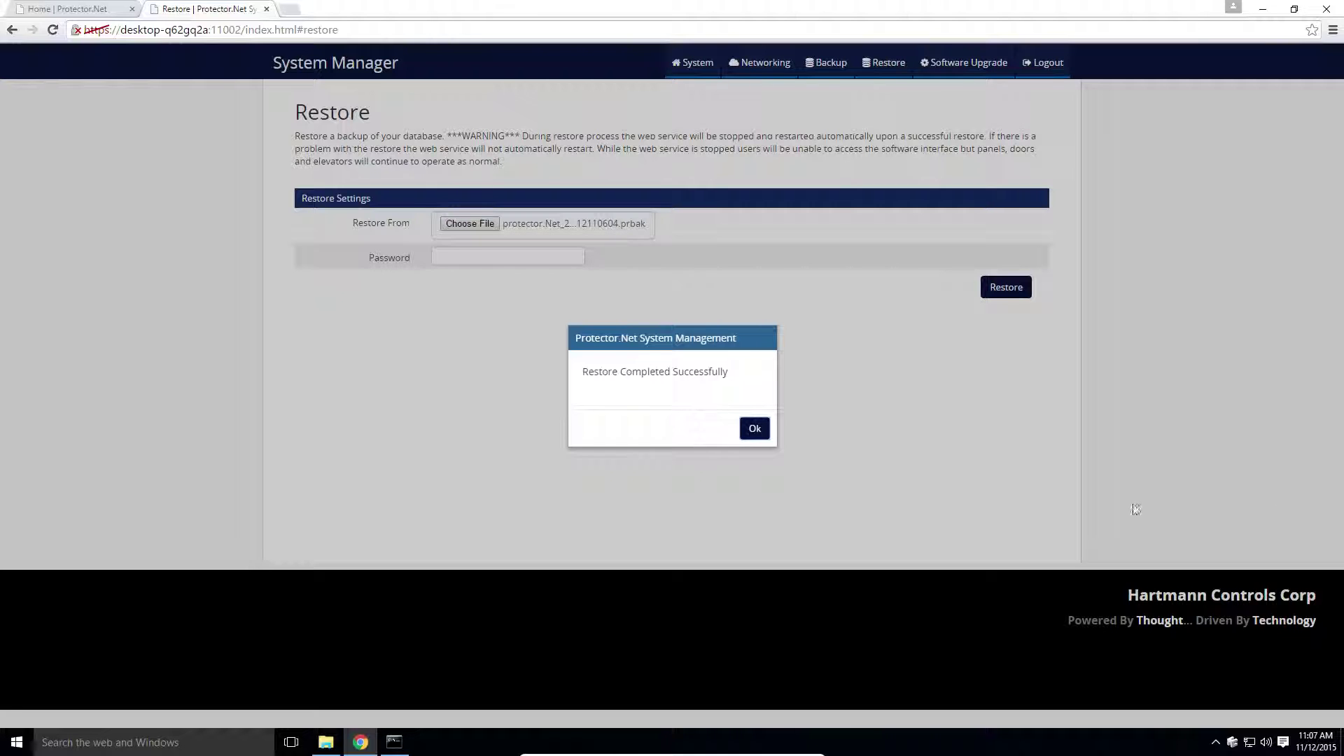
Dismiss the Restore Completed Successfully message
{"action": "left_click", "coordinate": [758, 429]}
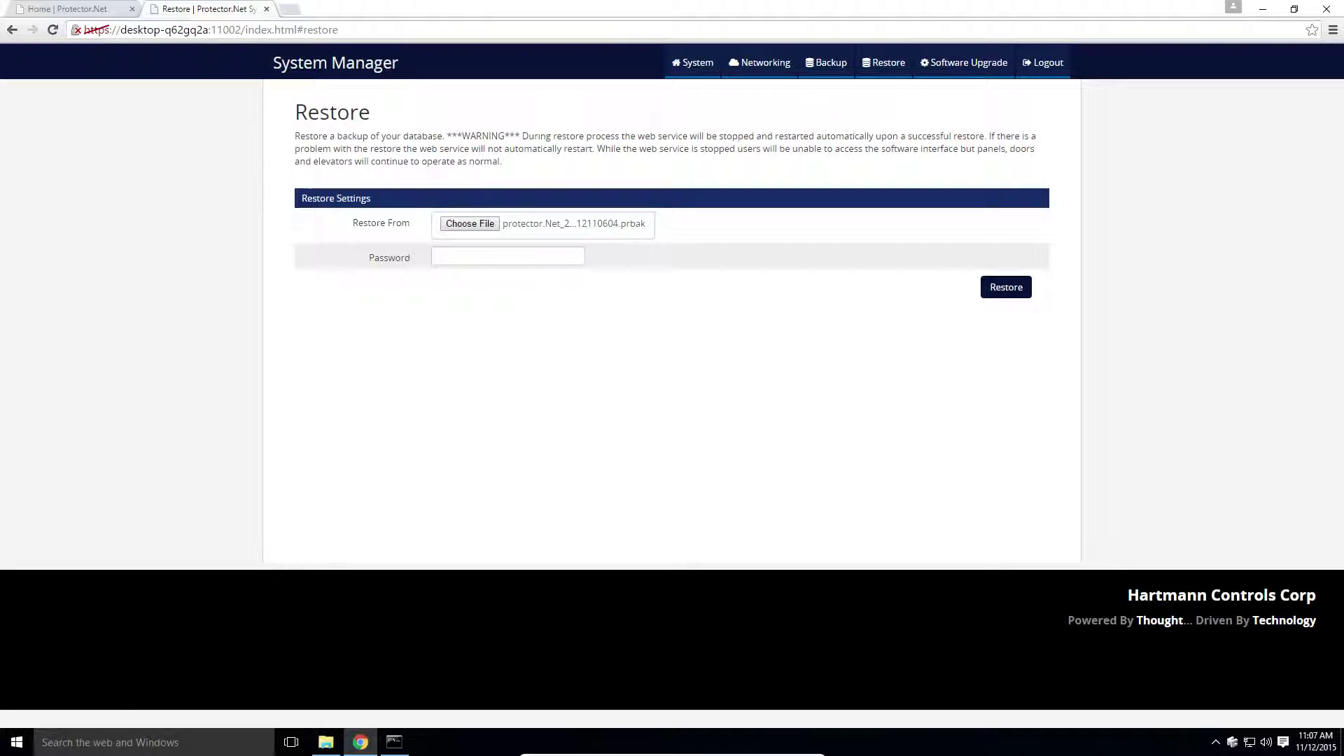